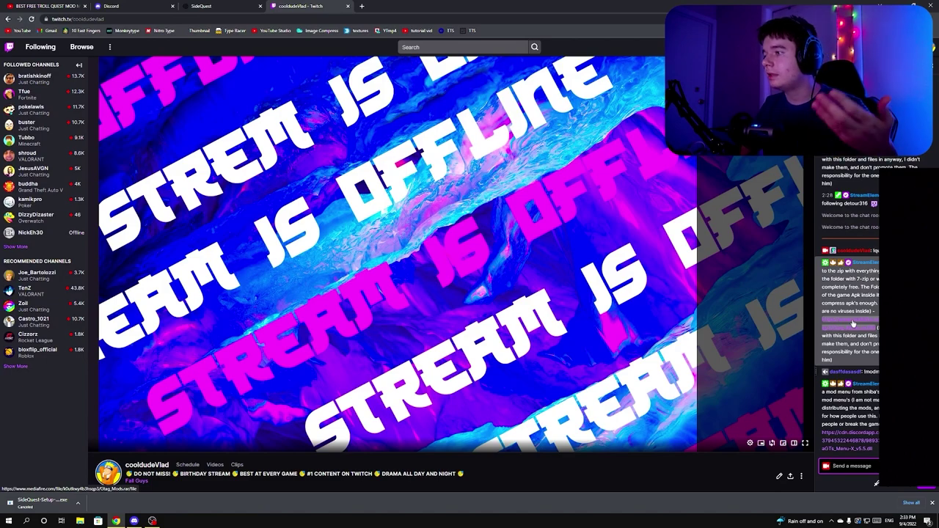
# Highlight the mediafire link in the Twitch chat and open it in a new tab
pyautogui.moveTo(822, 319); pyautogui.dragTo(863, 324)
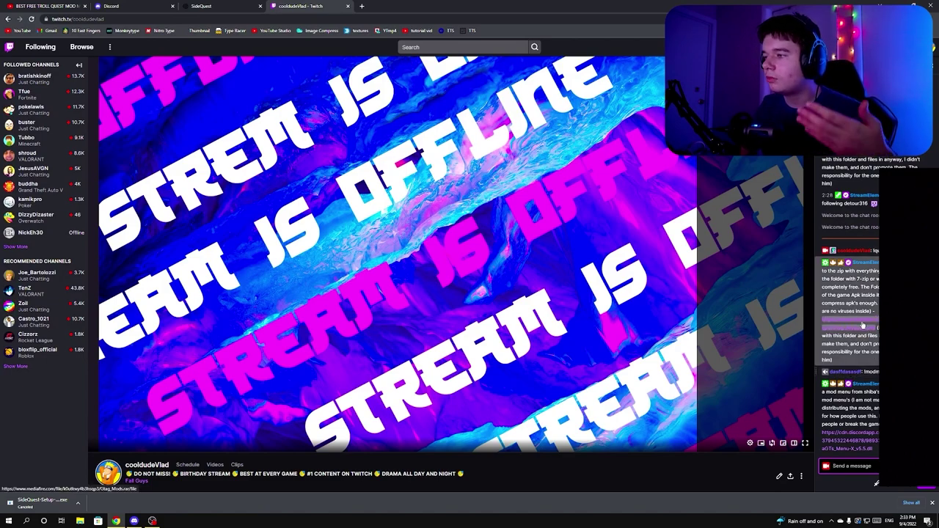
pyautogui.click(861, 325)
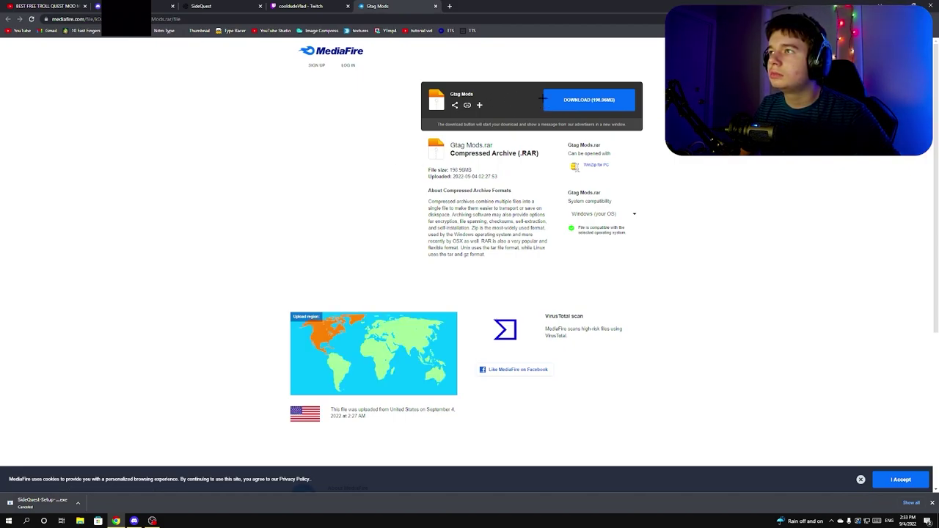
# Start the Gtag Mods.rar download from MediaFire and open a blank browser tab
pyautogui.click(587, 103)
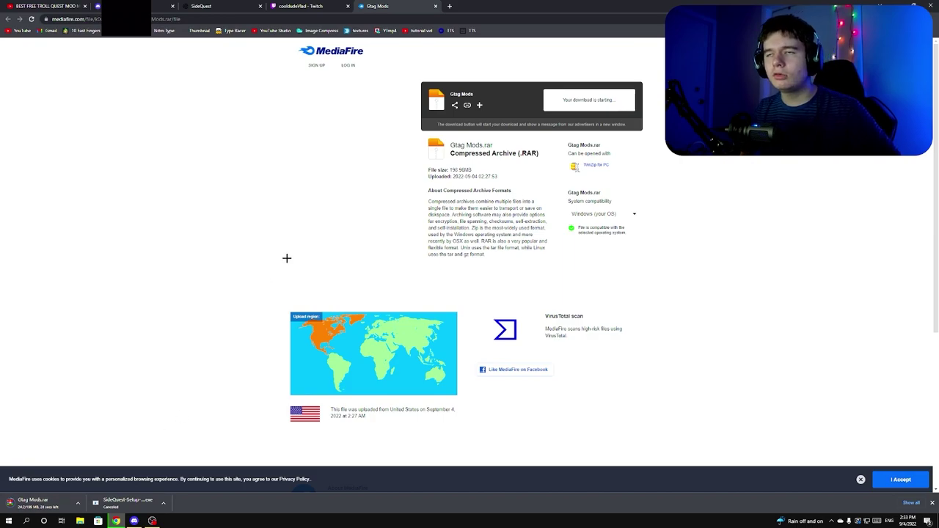
pyautogui.click(449, 6)
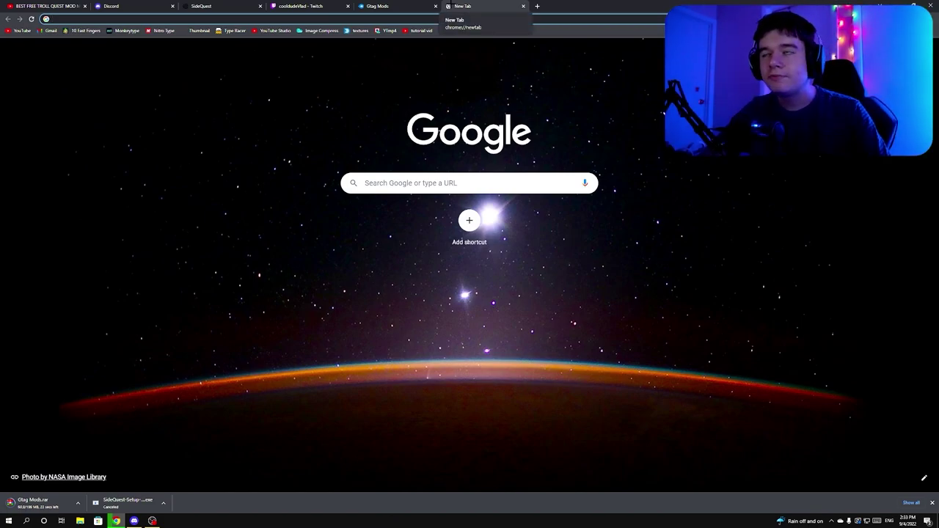
# Search Google for winrar and open the official win-rar.com site
pyautogui.write('winrar')
pyautogui.press('Return')
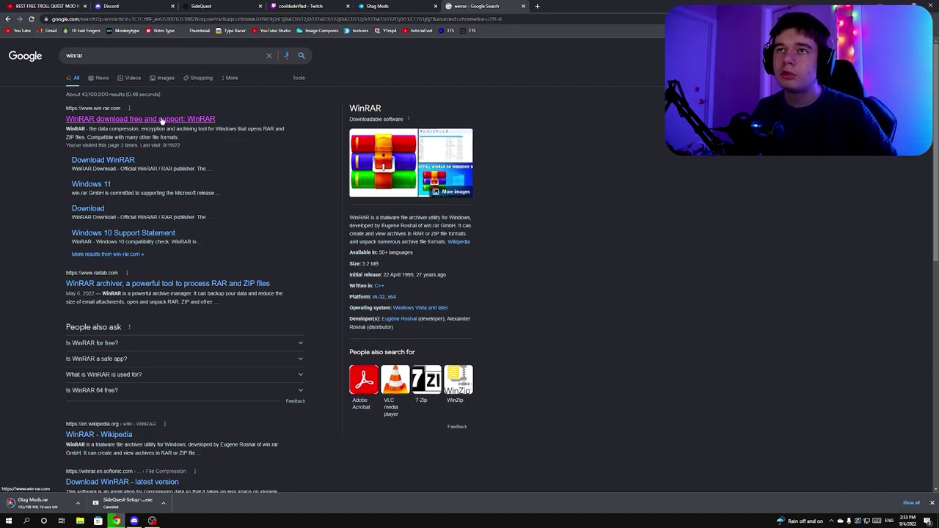
pyautogui.click(163, 119)
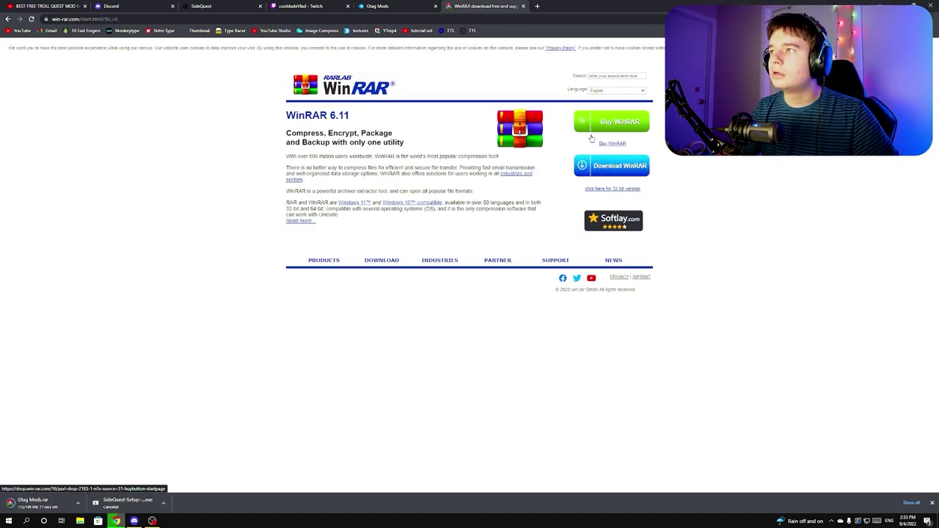
# Start the WinRAR installer download, cancel it, and close the WinRAR tab
pyautogui.click(614, 172)
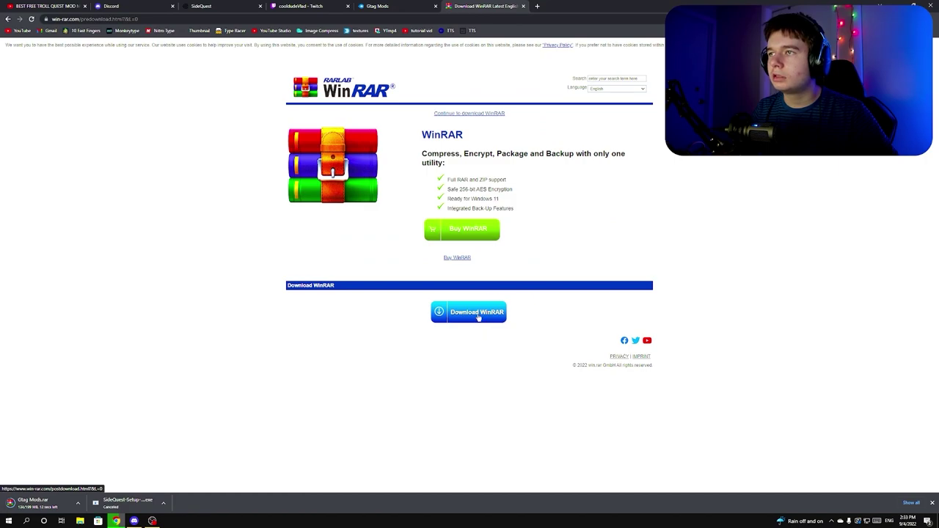
pyautogui.click(478, 317)
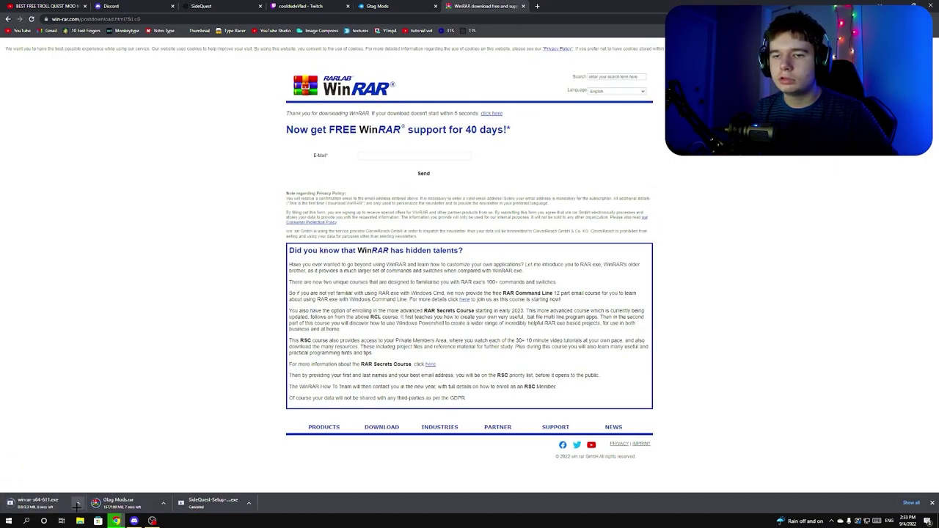
pyautogui.click(77, 503)
pyautogui.click(95, 485)
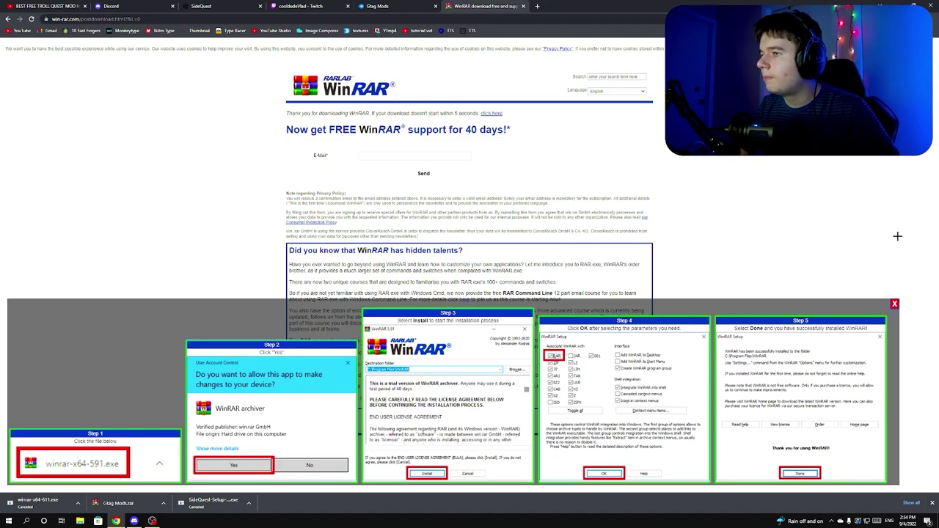
pyautogui.click(522, 6)
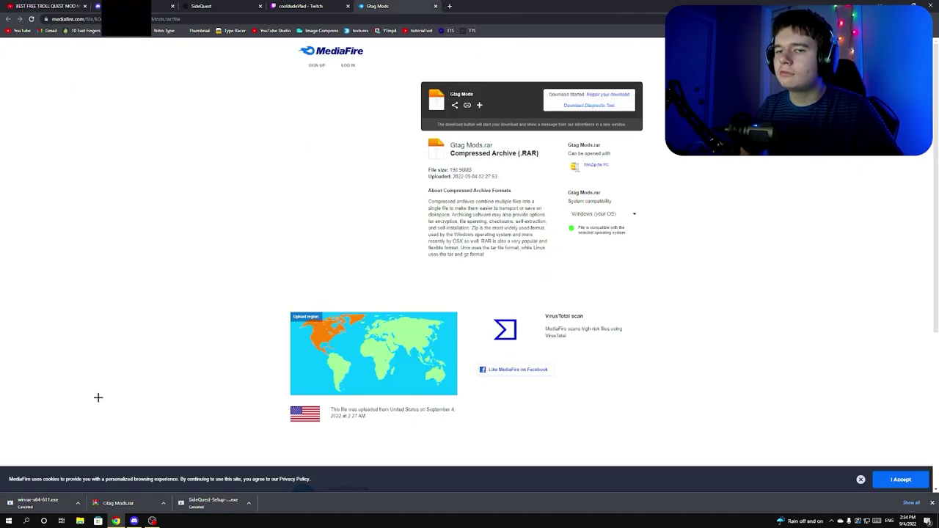
# Open the finished Gtag Mods.rar item from Chrome's download bar
pyautogui.click(137, 505)
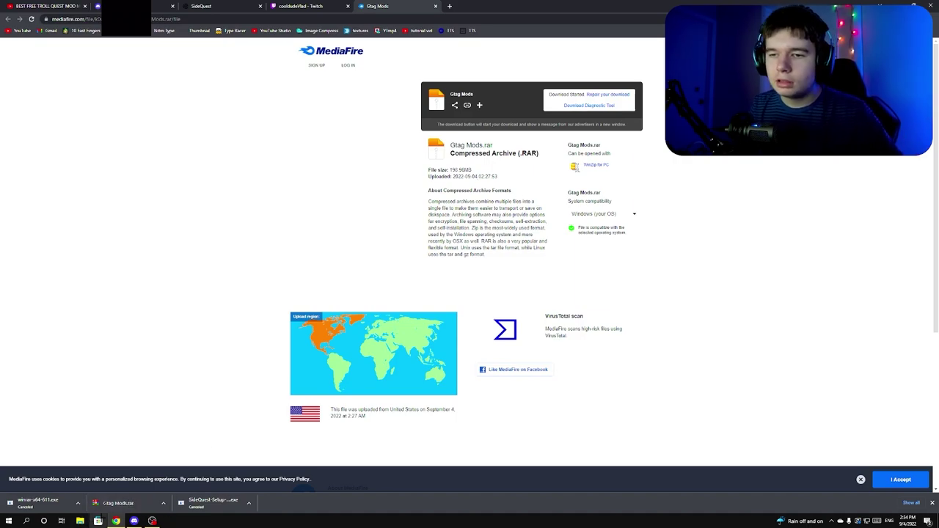
# Load the VirusTotal home page in a new tab, then open the Downloads folder
pyautogui.hotkey('ctrl', 't')
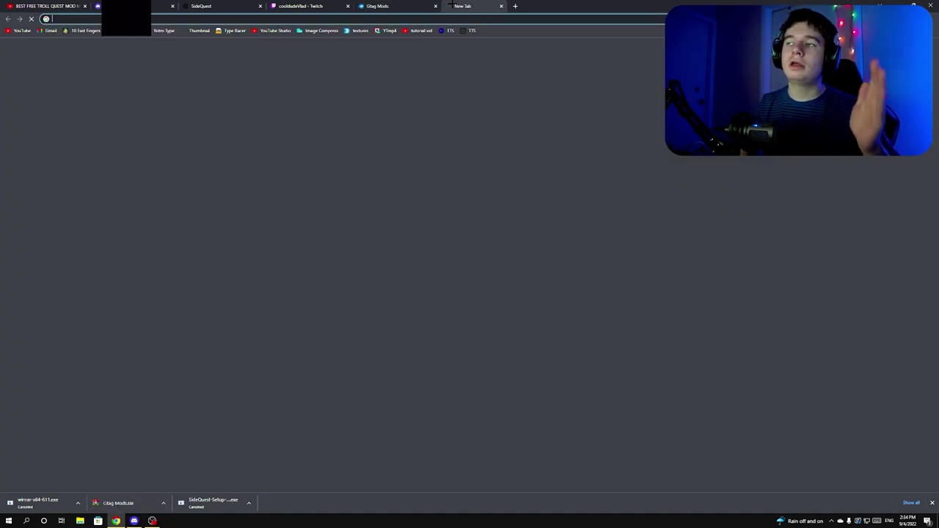
pyautogui.write('vir')
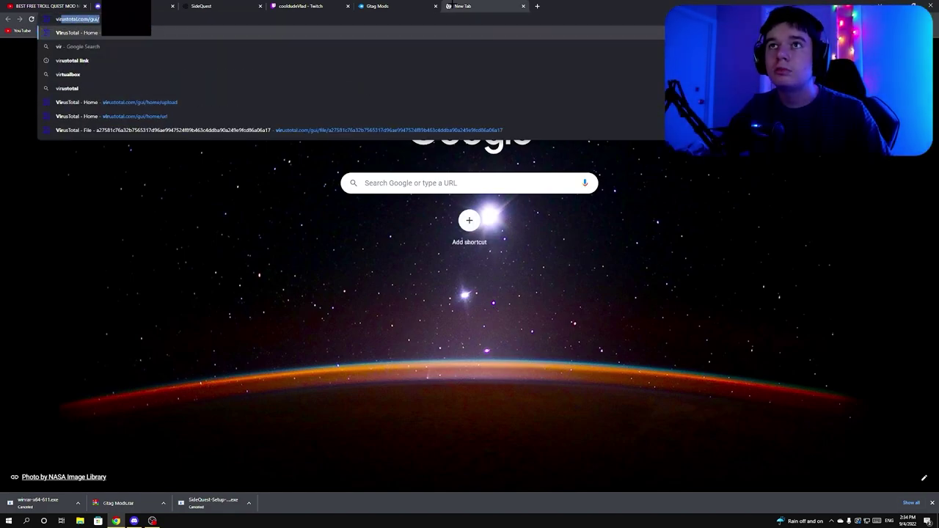
pyautogui.write('ustotal')
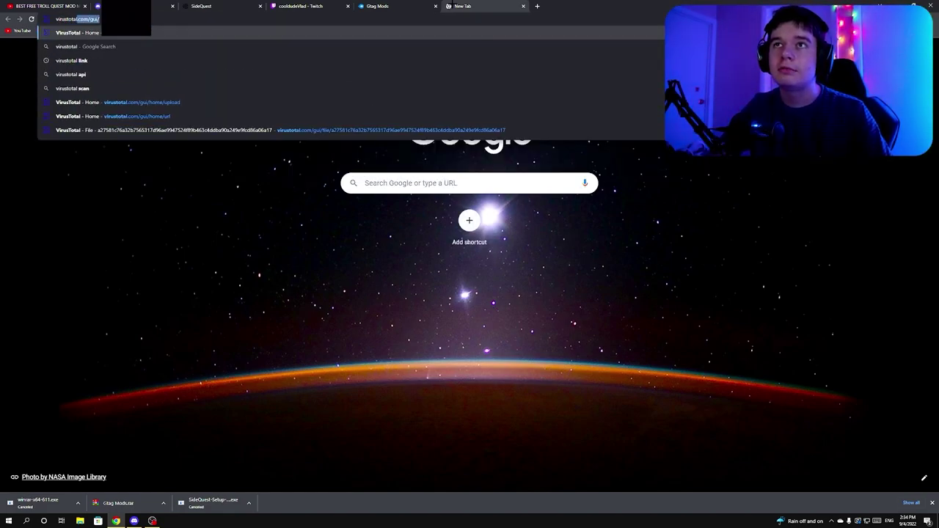
pyautogui.press('Return')
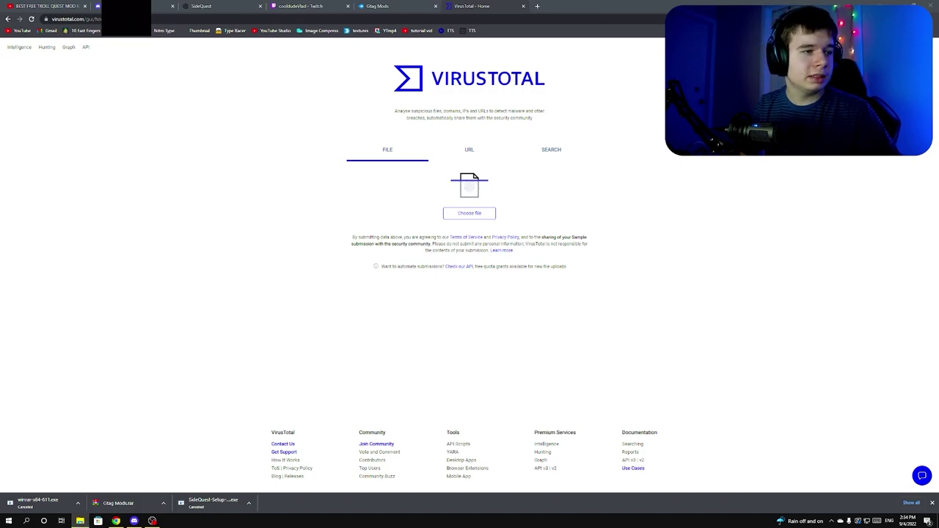
pyautogui.click(80, 521)
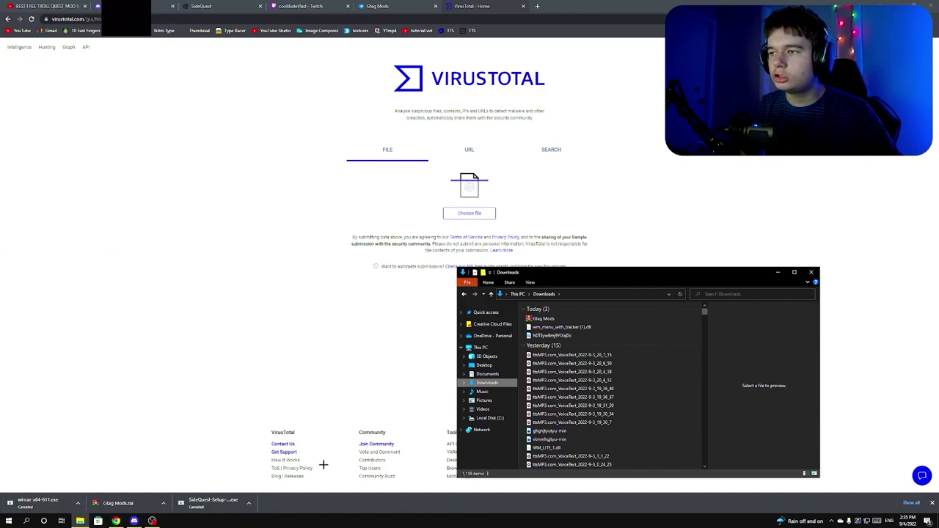
# Preview Gtag Mods.rar, then use Extract Here to create a Gtag Mods folder in Downloads
pyautogui.moveTo(161, 495); pyautogui.dragTo(545, 320)
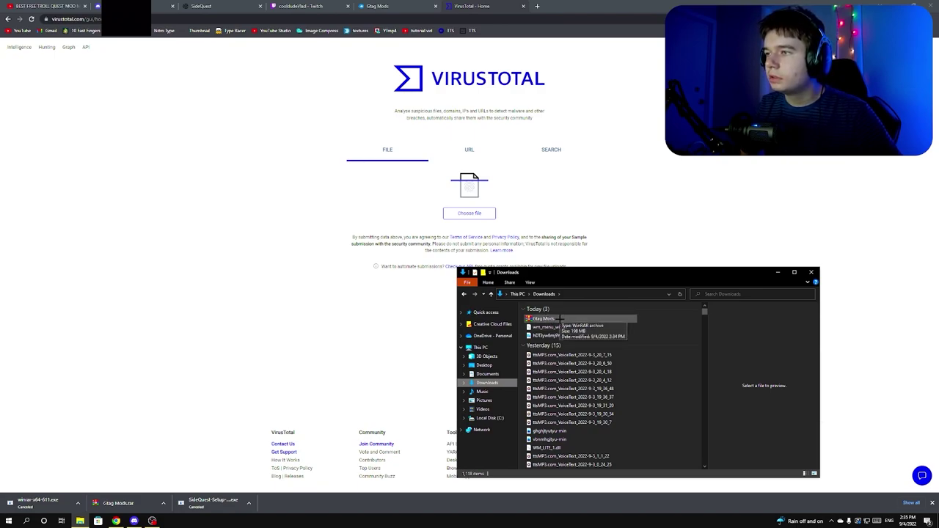
pyautogui.doubleClick(544, 318)
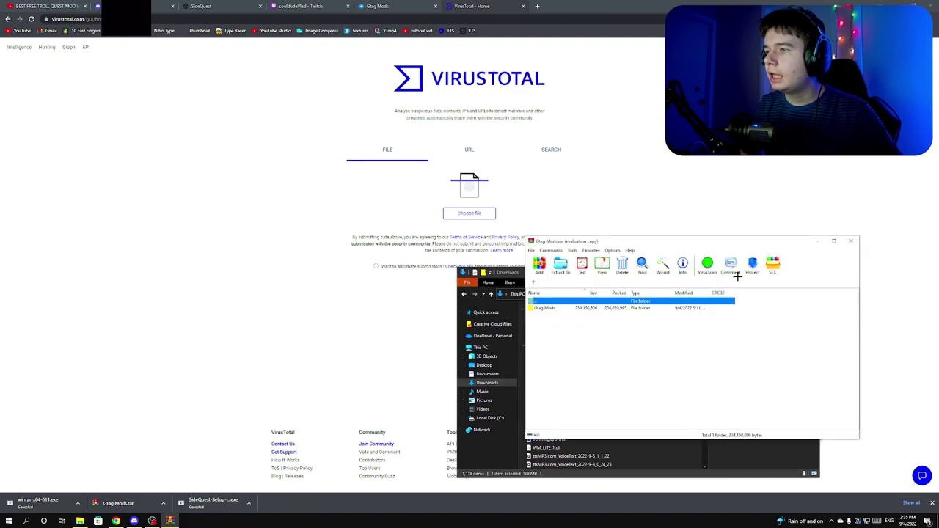
pyautogui.click(851, 241)
pyautogui.rightClick(565, 319)
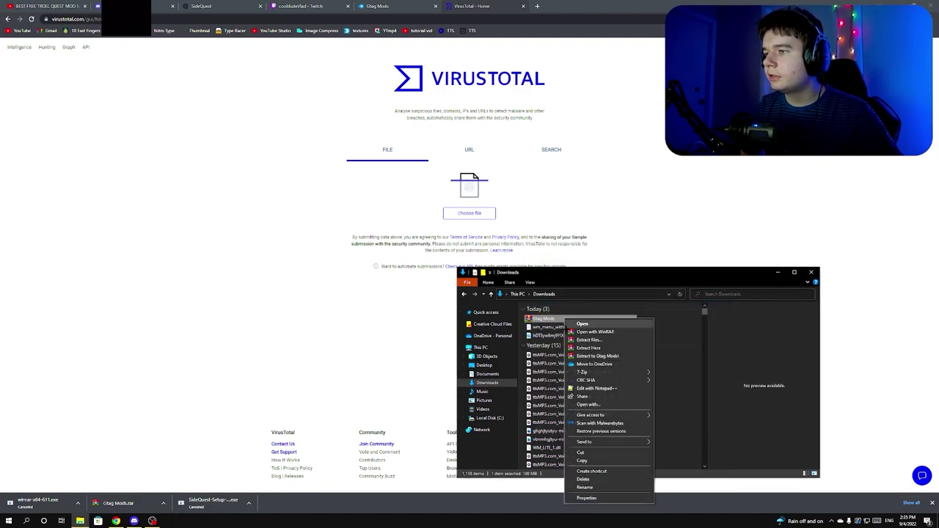
pyautogui.click(607, 348)
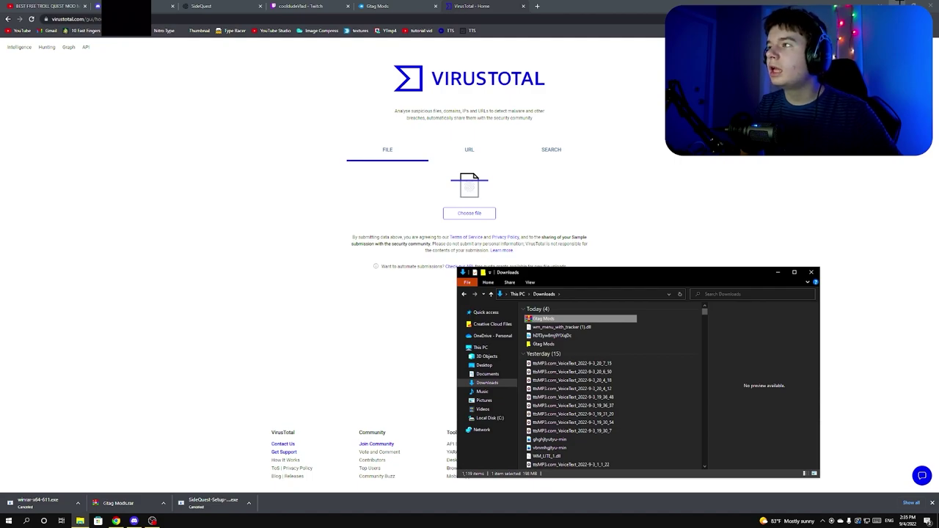
pyautogui.click(899, 6)
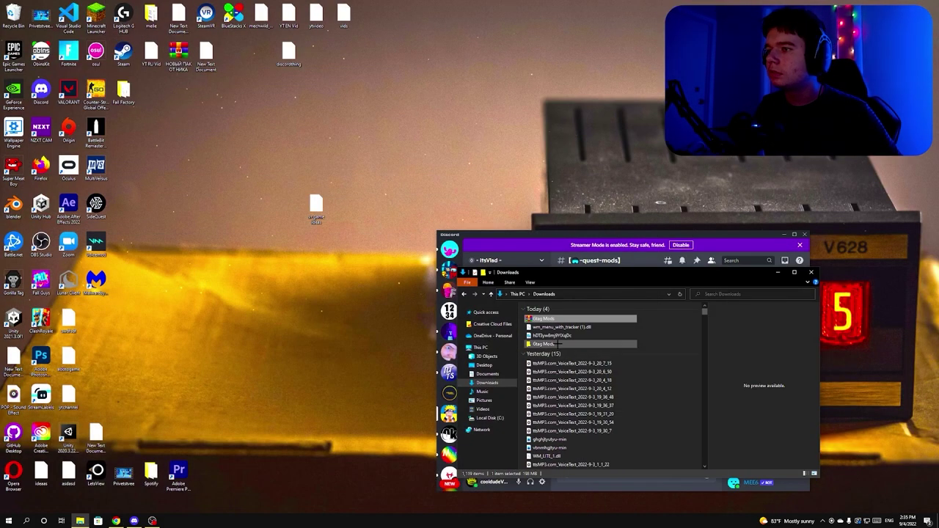
# Move the extracted Gtag Mods folder onto the desktop and close the Downloads window
pyautogui.click(537, 309)
pyautogui.click(544, 344)
pyautogui.moveTo(542, 344); pyautogui.dragTo(401, 131)
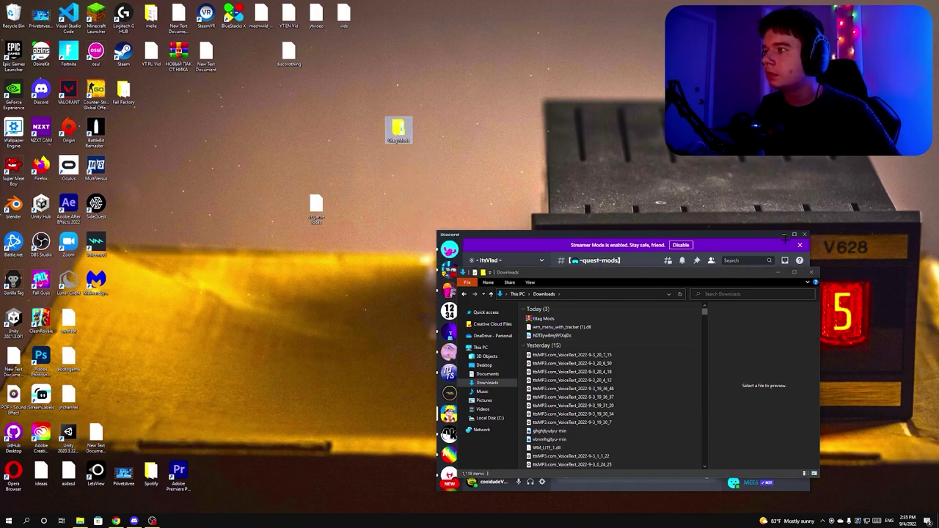
pyautogui.click(777, 272)
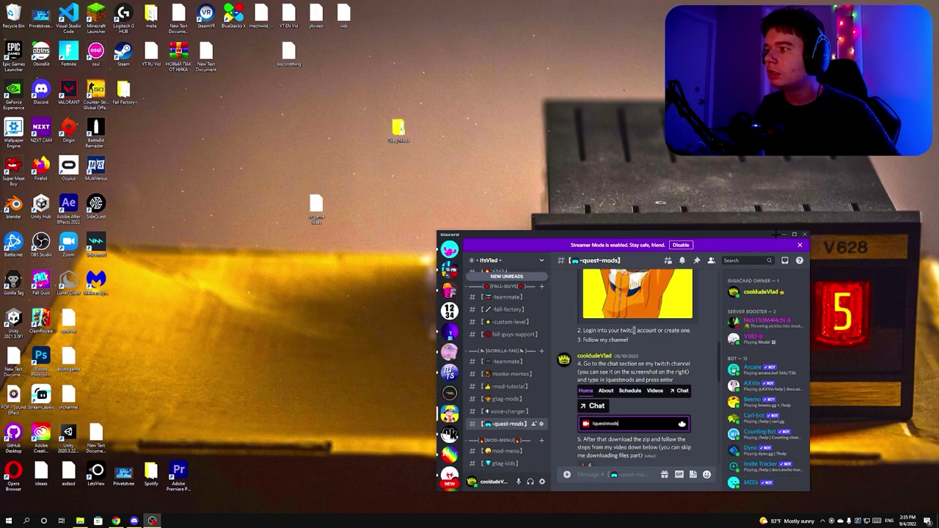
# Find the instagram.com link in #quest-mods and open the creator's profile
pyautogui.scroll(-3, 713, 325)
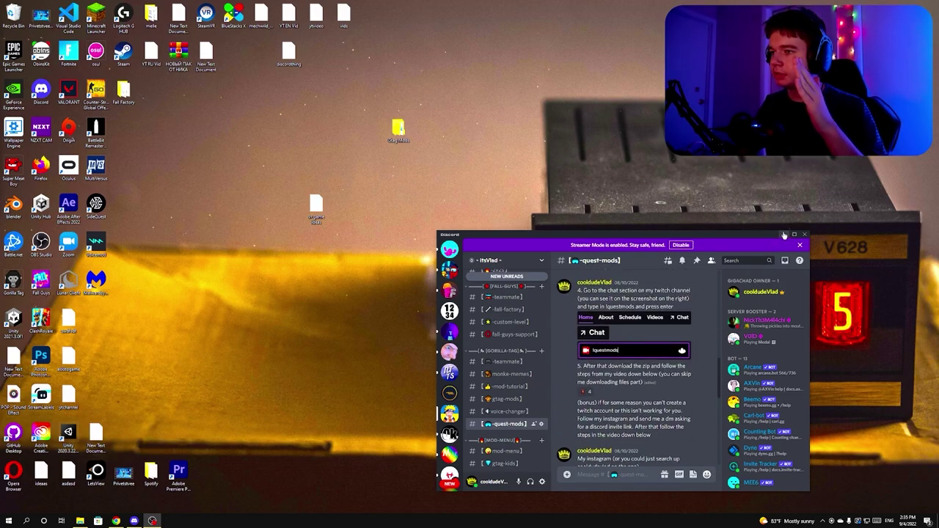
pyautogui.scroll(-5, 690, 379)
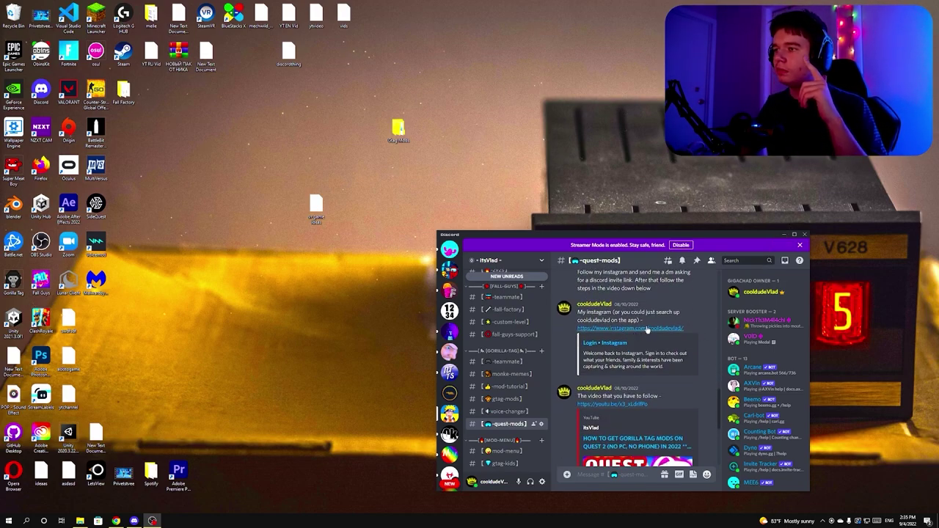
pyautogui.scroll(3, 647, 332)
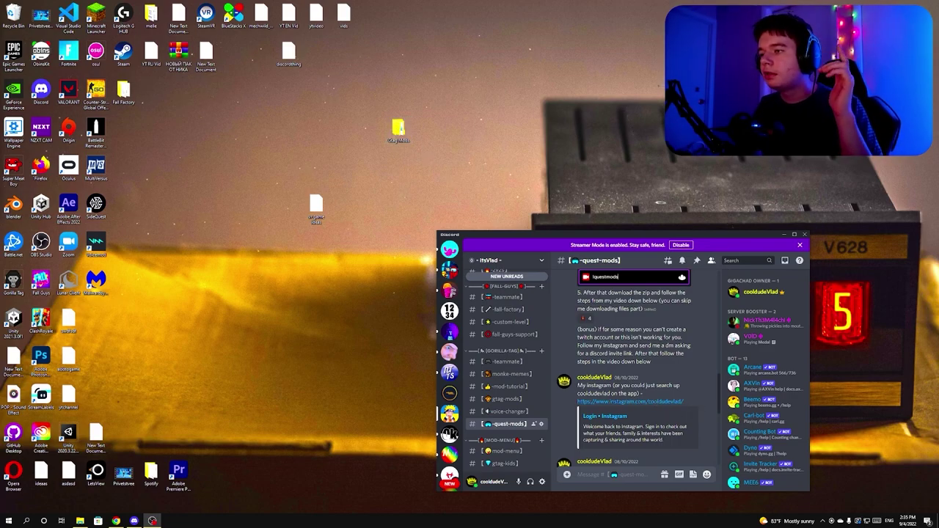
pyautogui.click(649, 405)
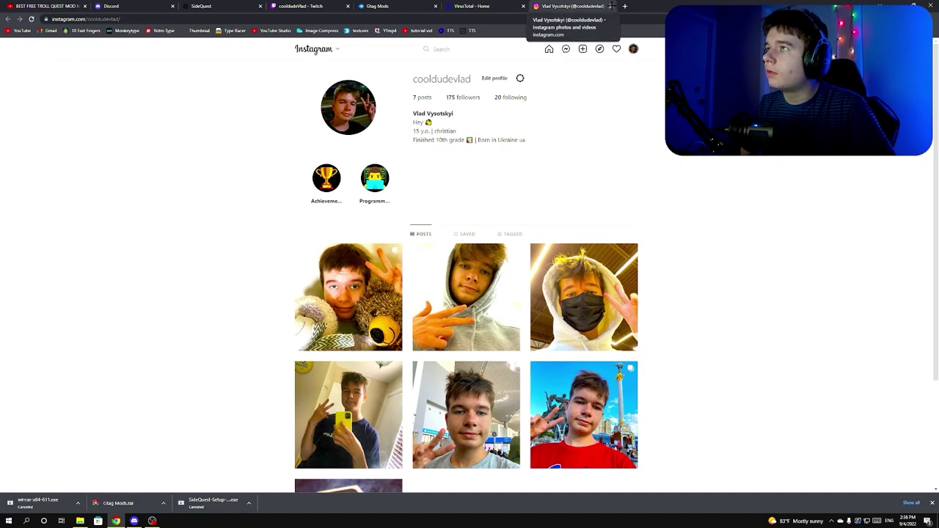
# Close the Instagram tab, reopen the profile from Discord, then browse Instagram search and the tab list
pyautogui.click(612, 6)
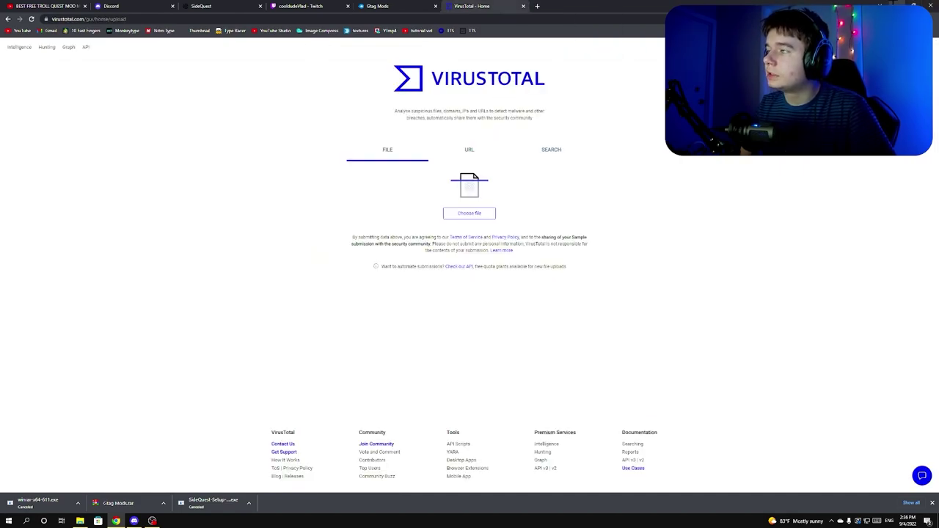
pyautogui.click(893, 4)
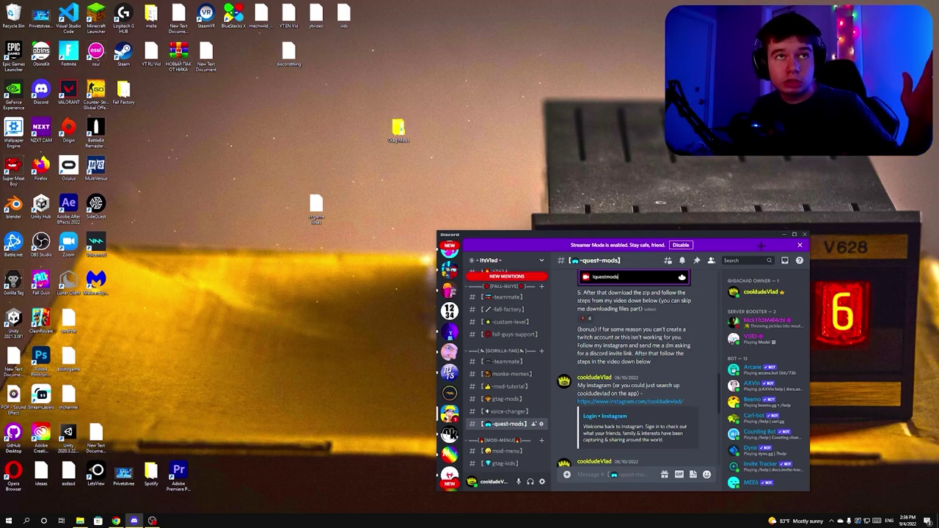
pyautogui.click(664, 402)
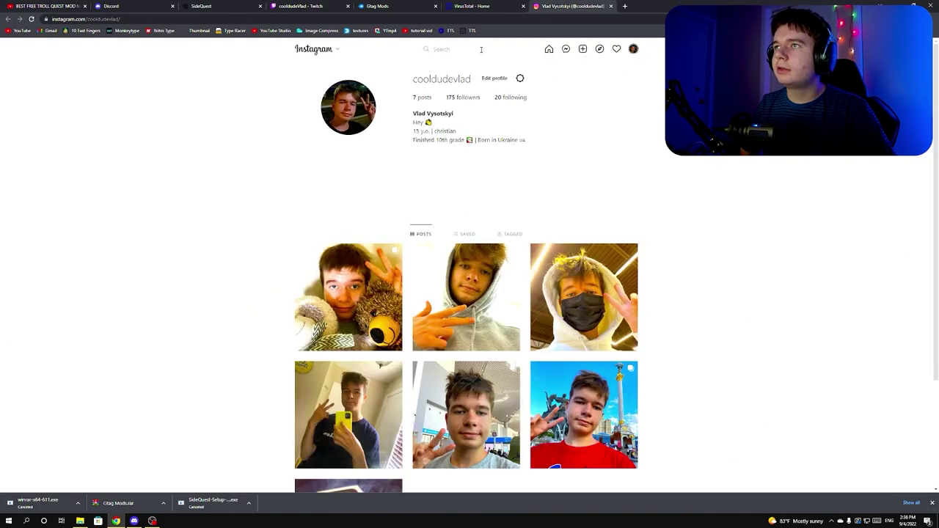
pyautogui.click(455, 50)
pyautogui.click(626, 111)
pyautogui.click(880, 5)
pyautogui.click(880, 5)
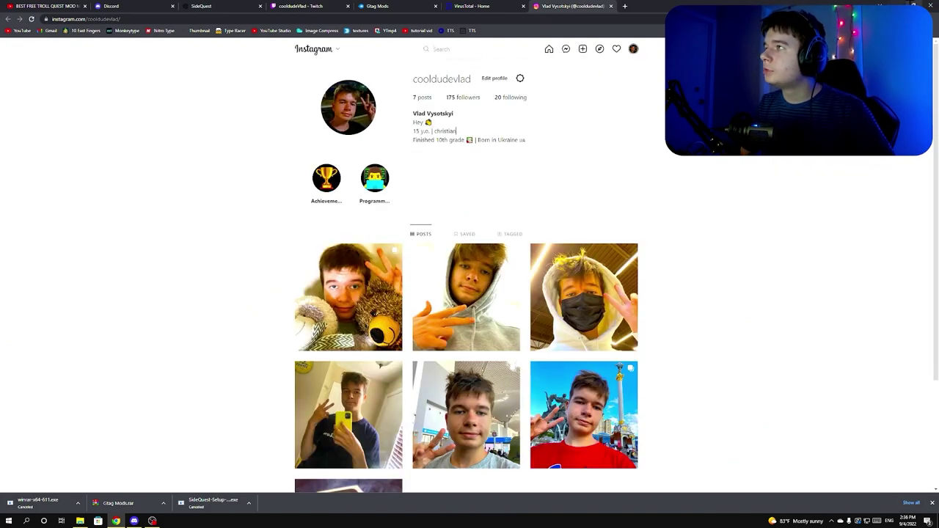
# Minimise Chrome and Discord, then open the Gtag Mods folder on the desktop
pyautogui.click(898, 6)
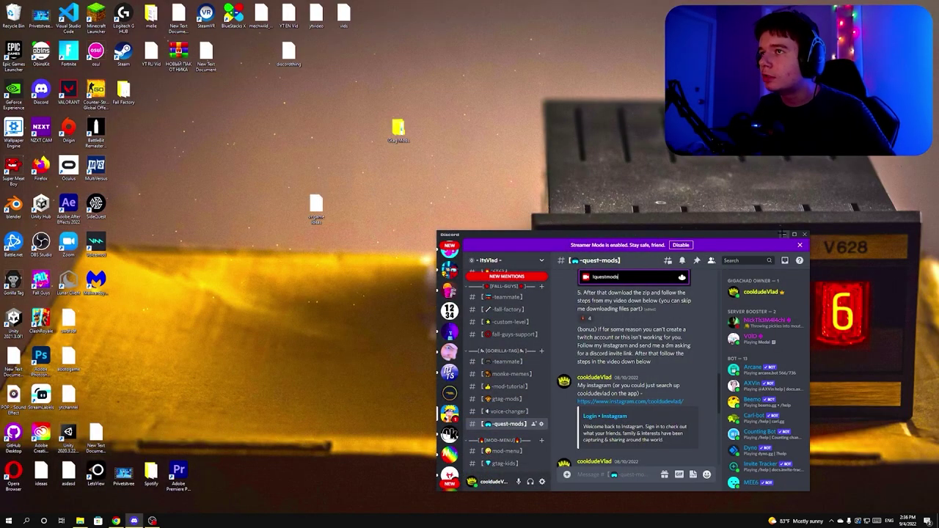
pyautogui.press('super+d')
pyautogui.doubleClick(394, 131)
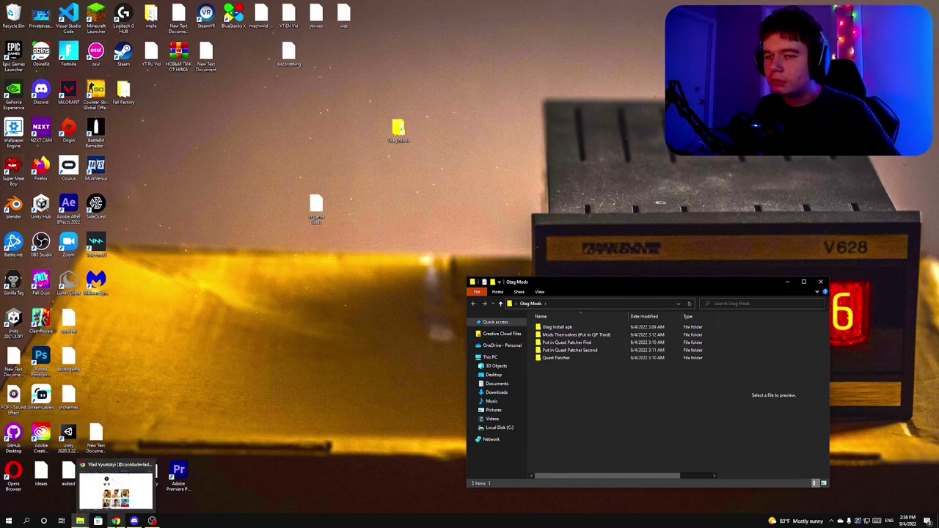
# Drag GorillaTag114.apk from Gtag Install apk onto VirusTotal's upload page to scan it
pyautogui.click(117, 488)
pyautogui.click(502, 5)
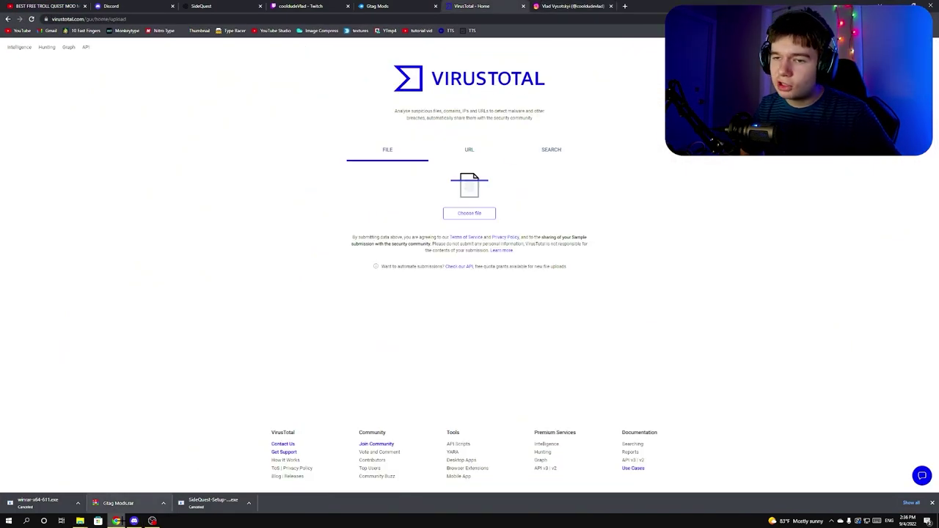
pyautogui.moveTo(81, 522)
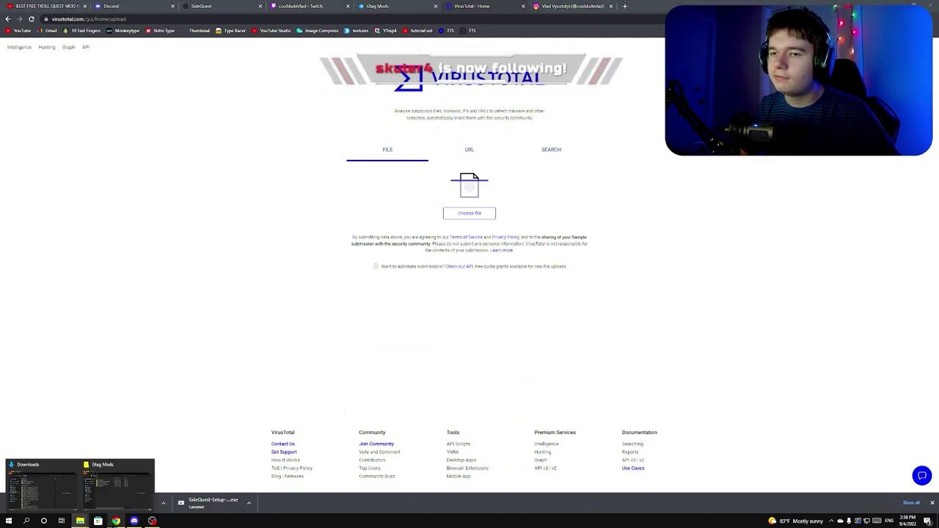
pyautogui.click(114, 480)
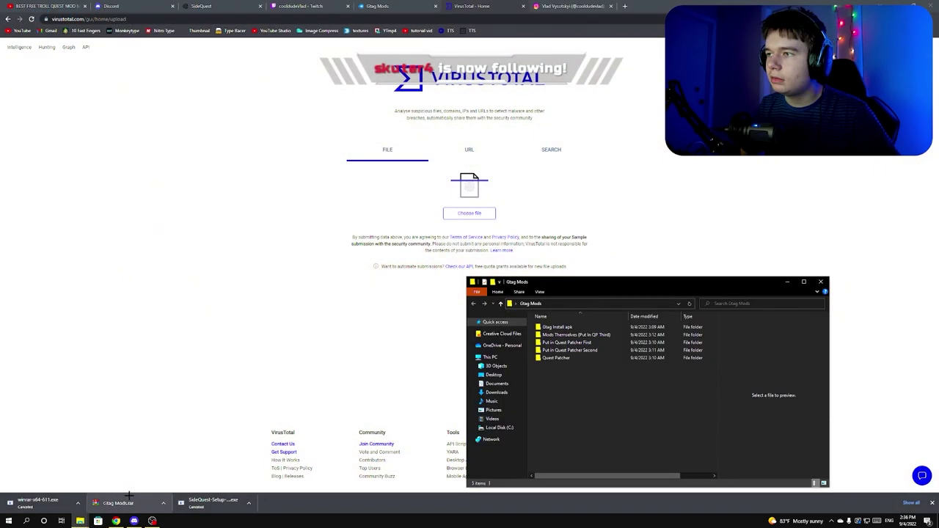
pyautogui.doubleClick(577, 327)
pyautogui.click(555, 326)
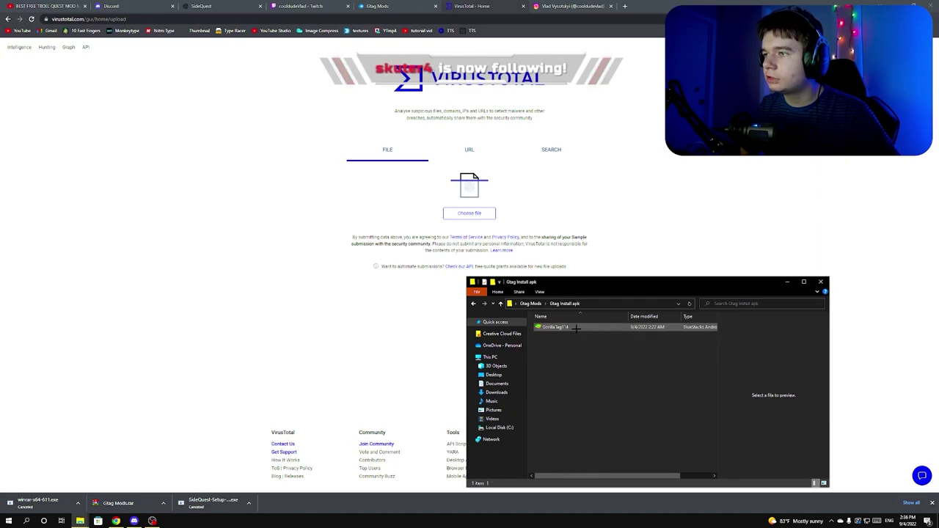
pyautogui.click(574, 330)
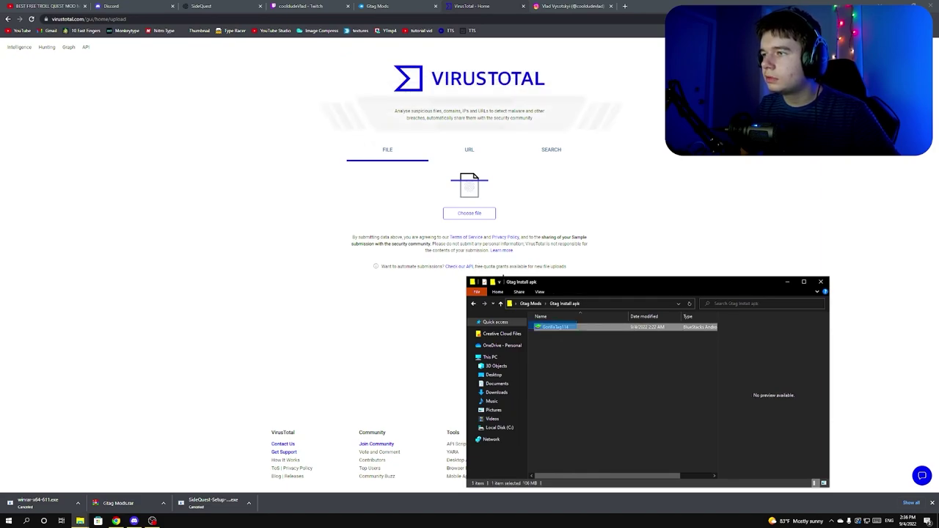
pyautogui.moveTo(576, 327); pyautogui.dragTo(479, 246)
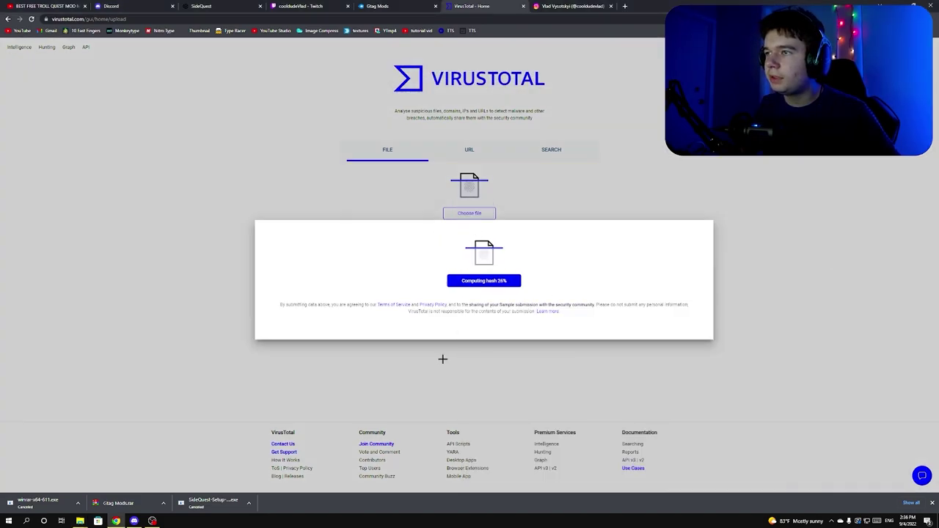
pyautogui.moveTo(80, 520)
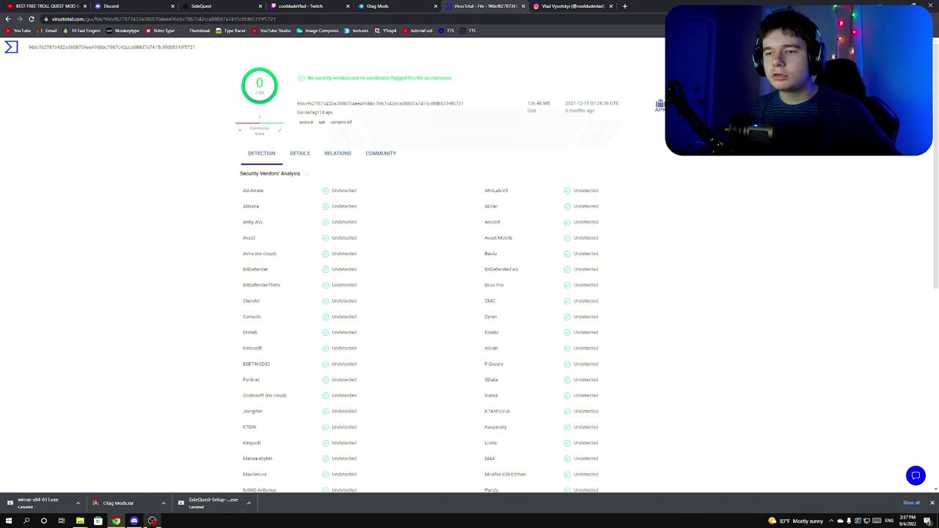
# Check the GorillaTag114 APK's file Properties in the Gtag Install apk folder
pyautogui.moveTo(152, 520)
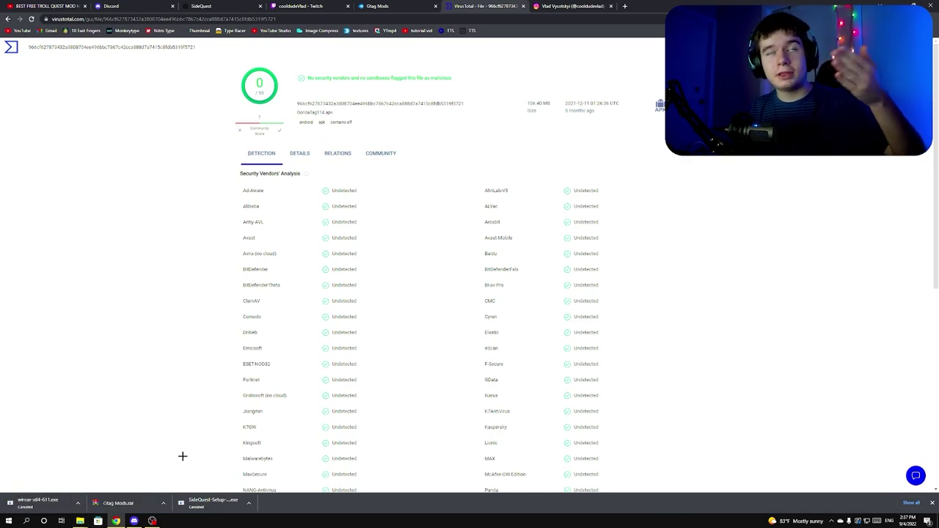
pyautogui.click(40, 477)
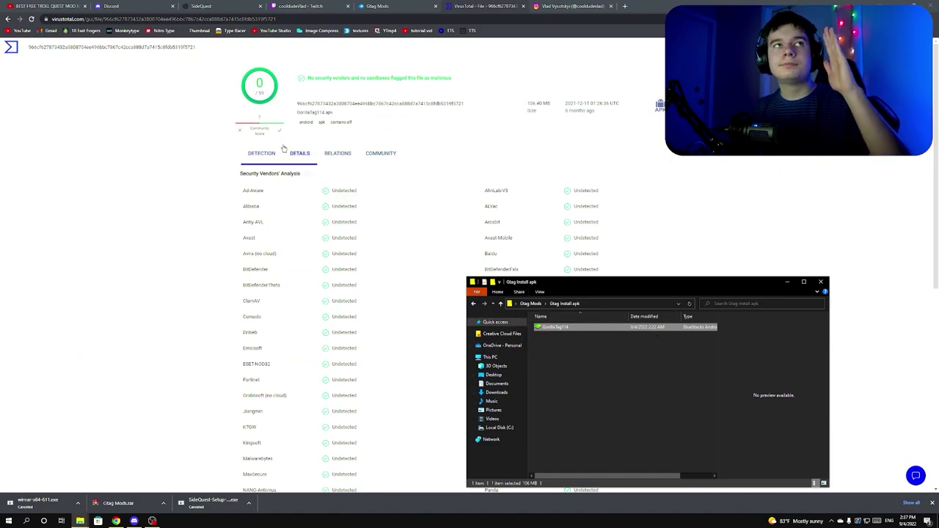
pyautogui.rightClick(605, 327)
pyautogui.click(630, 322)
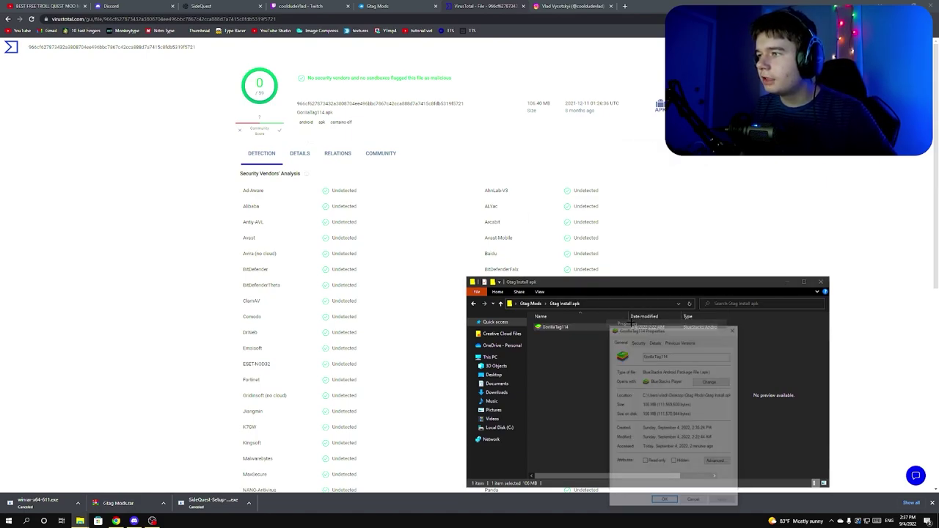
pyautogui.click(733, 328)
# Scan the PublicLongArms and PublicGravMonke qmods from Mods Themselves on VirusTotal
pyautogui.press('BackSpace')
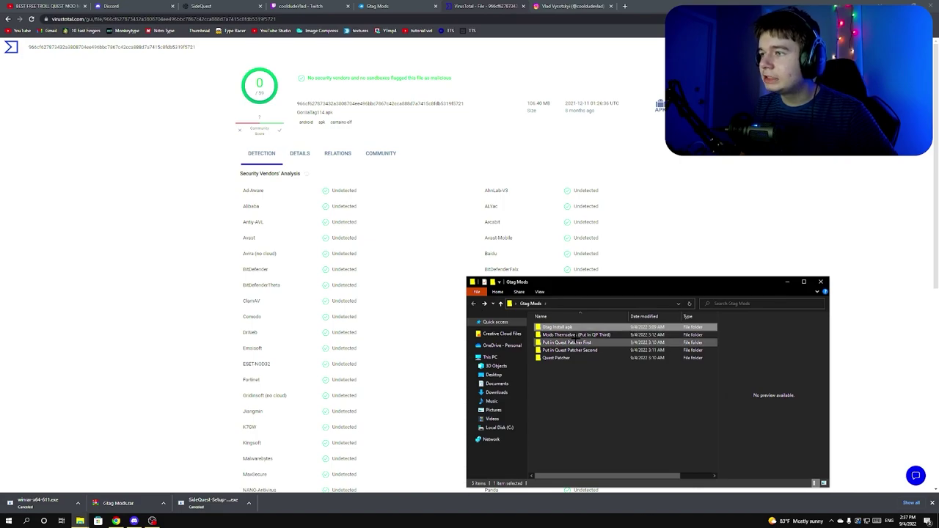
pyautogui.click(569, 334)
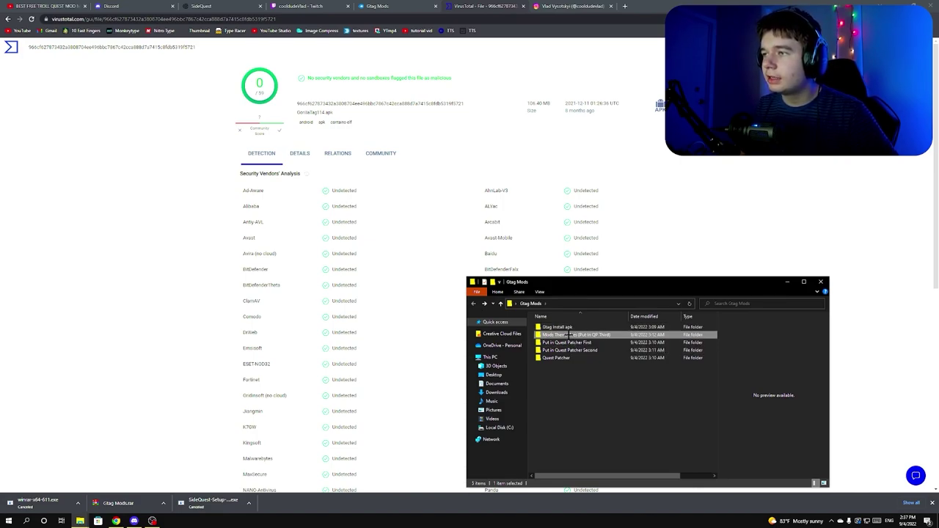
pyautogui.doubleClick(568, 334)
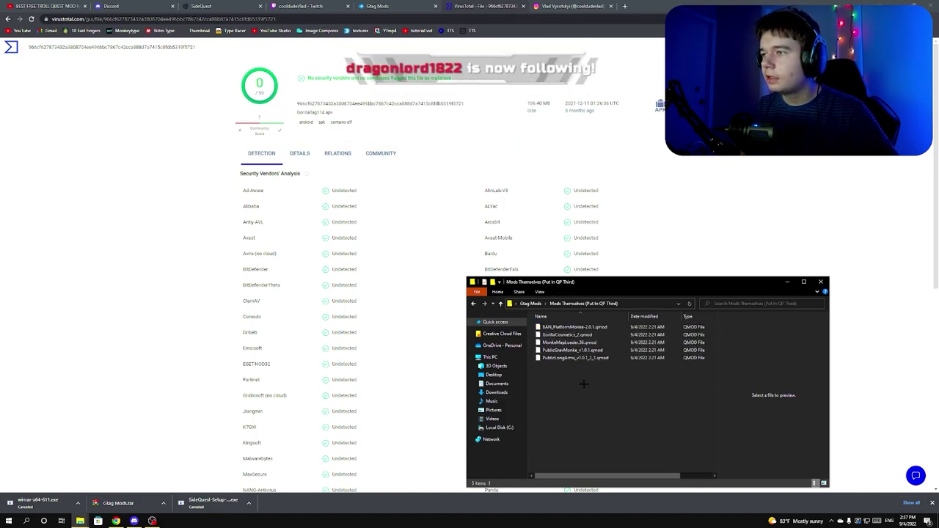
pyautogui.moveTo(579, 357); pyautogui.dragTo(306, 311)
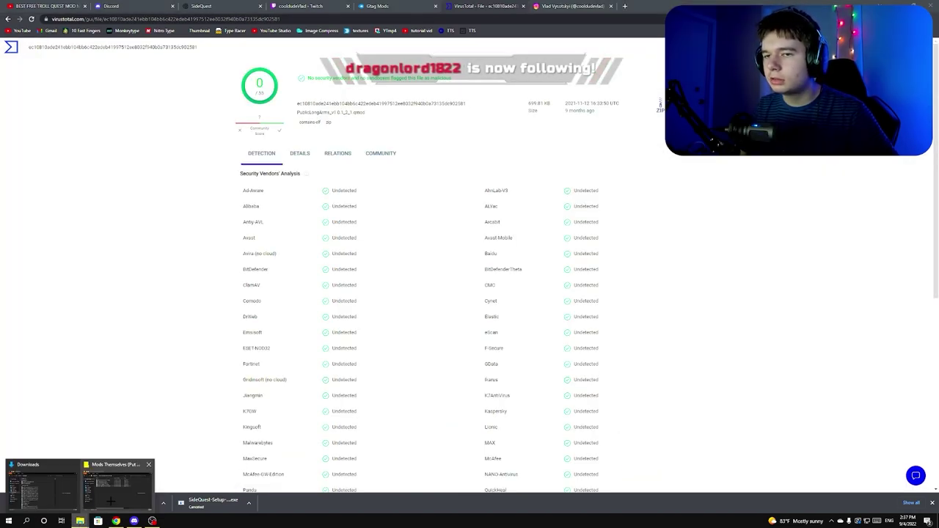
pyautogui.click(117, 490)
pyautogui.moveTo(576, 351); pyautogui.dragTo(326, 347)
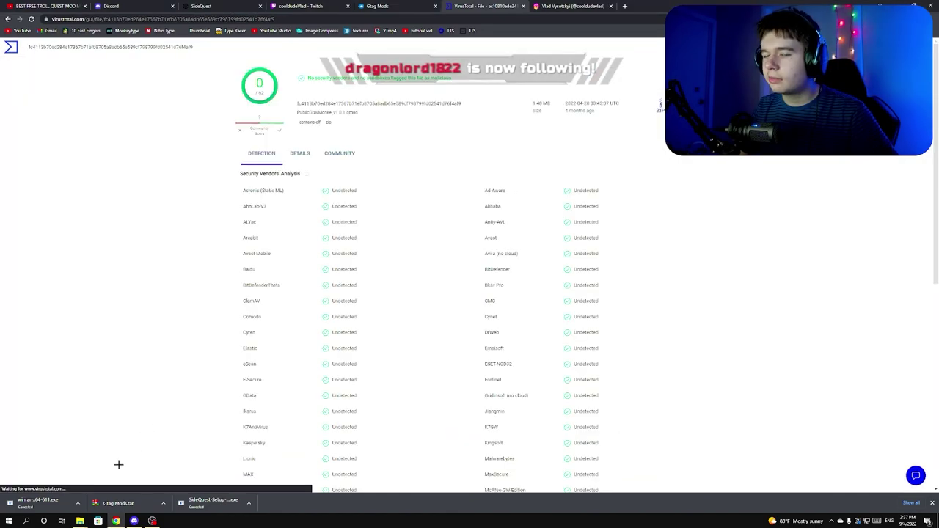